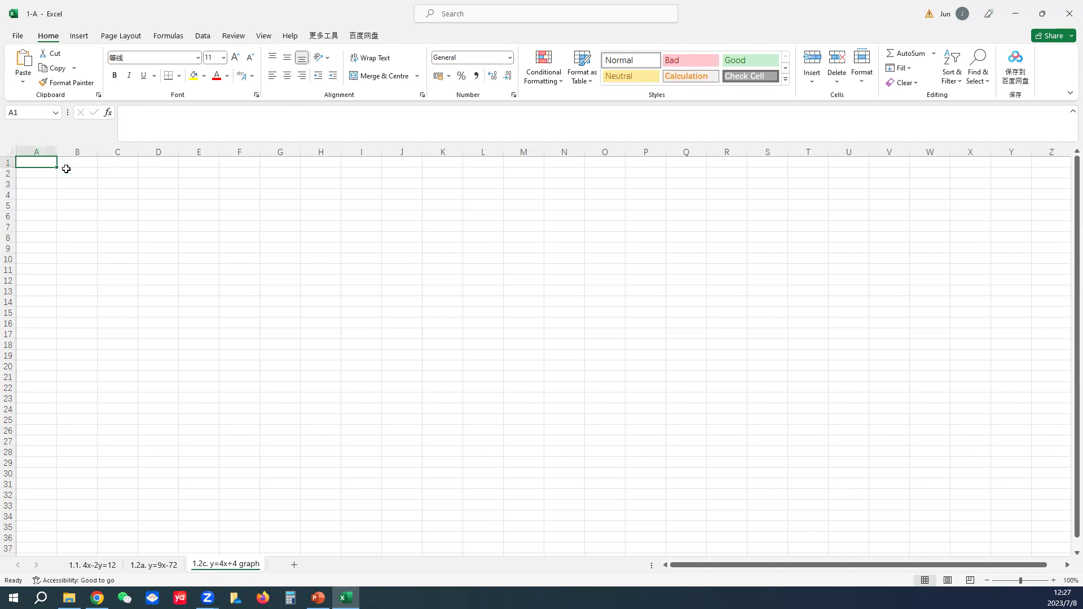
Enter the equation y=4x+4 in A1 and the label "range of x" in C1 with [-3, 6] in D1
text(y)
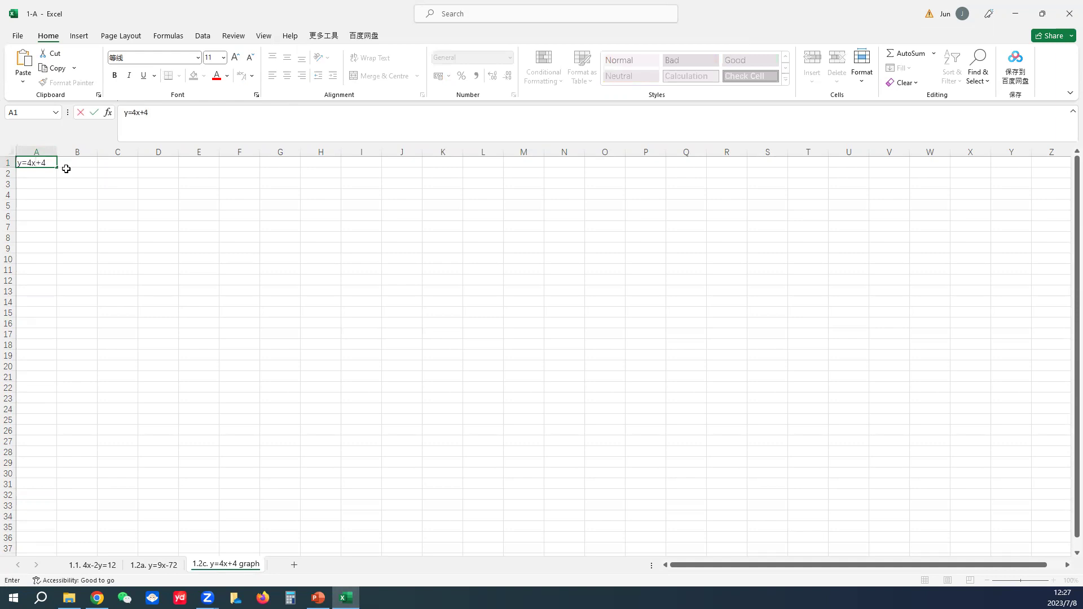
text(=4x+4)
click(110, 162)
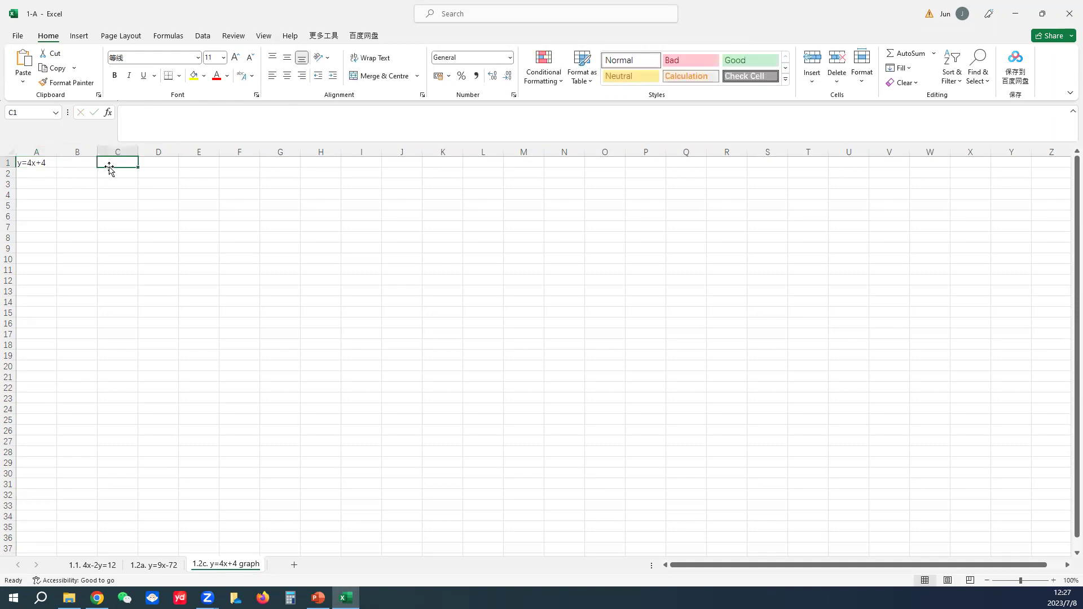
text(x)
text(ange)
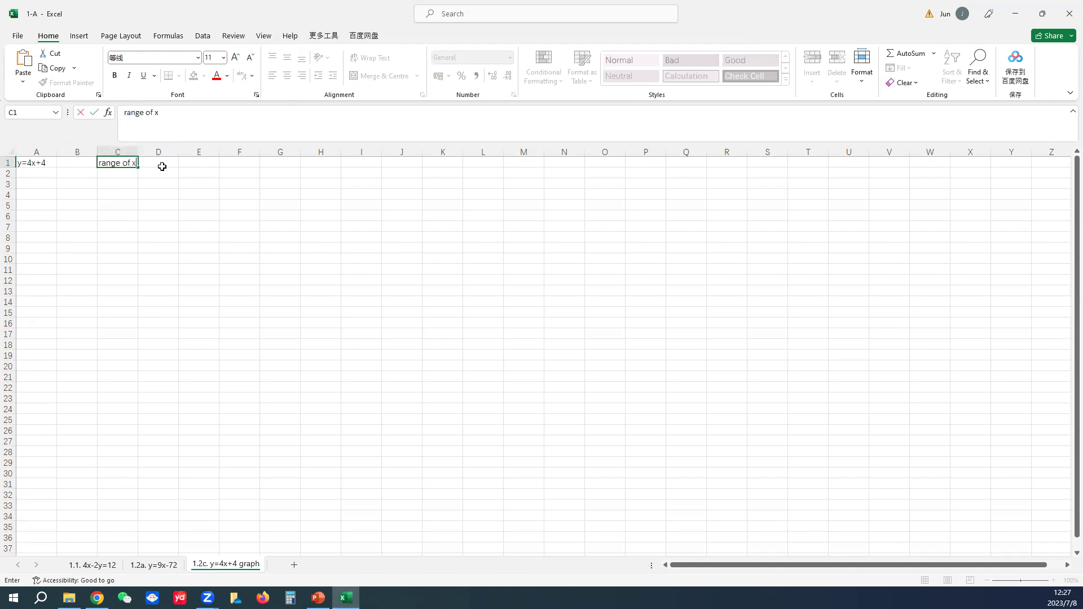
click(162, 162)
text([])
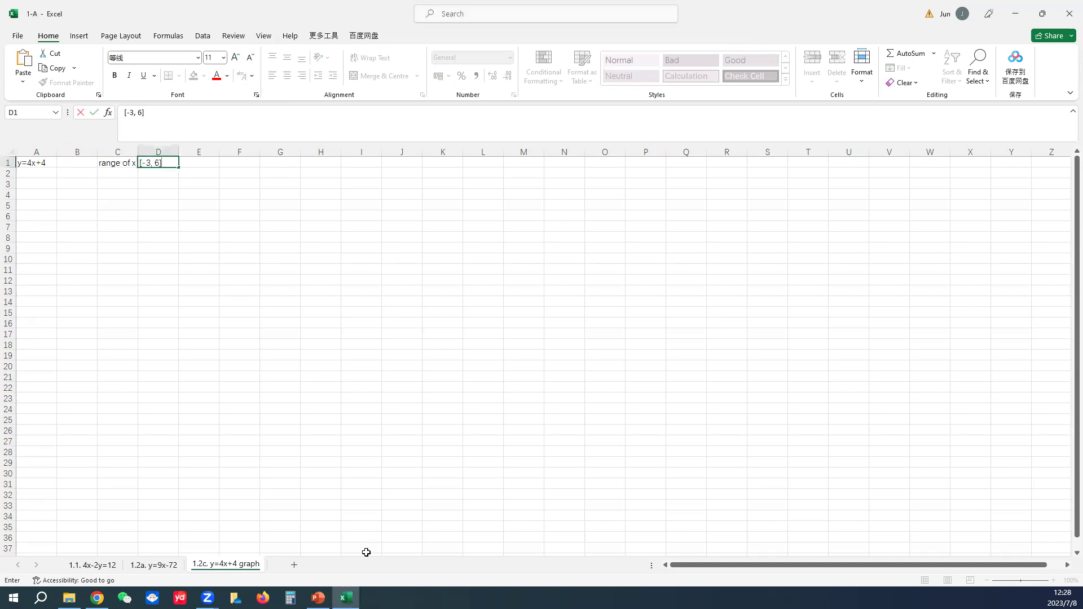
Check the x range on the exercise slide in PowerPoint, return to Excel and correct D1 to [-4, 6]
click(318, 598)
click(395, 299)
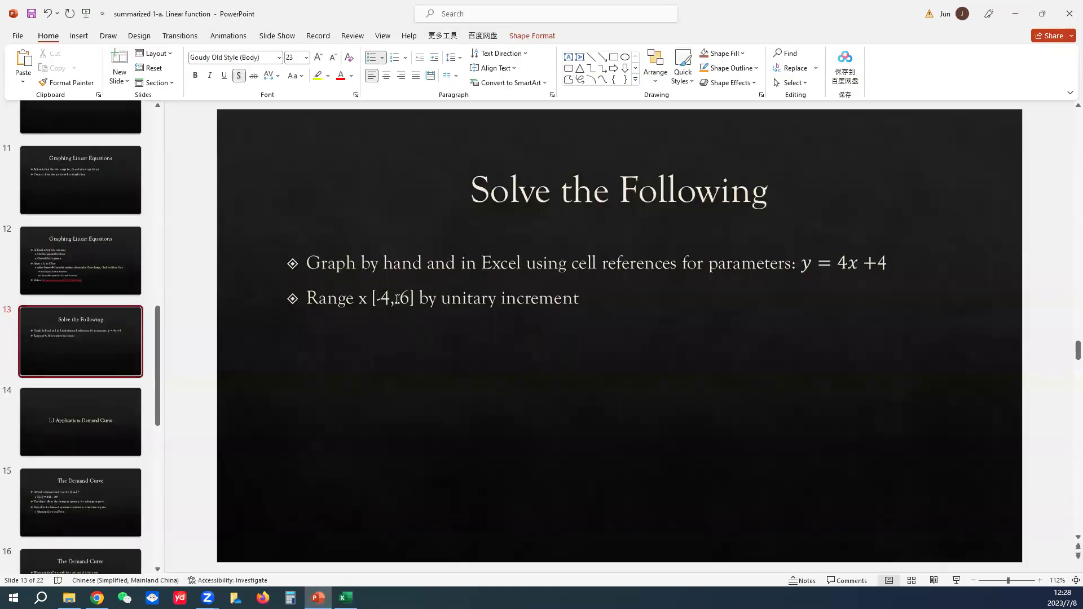
key(alt+Tab)
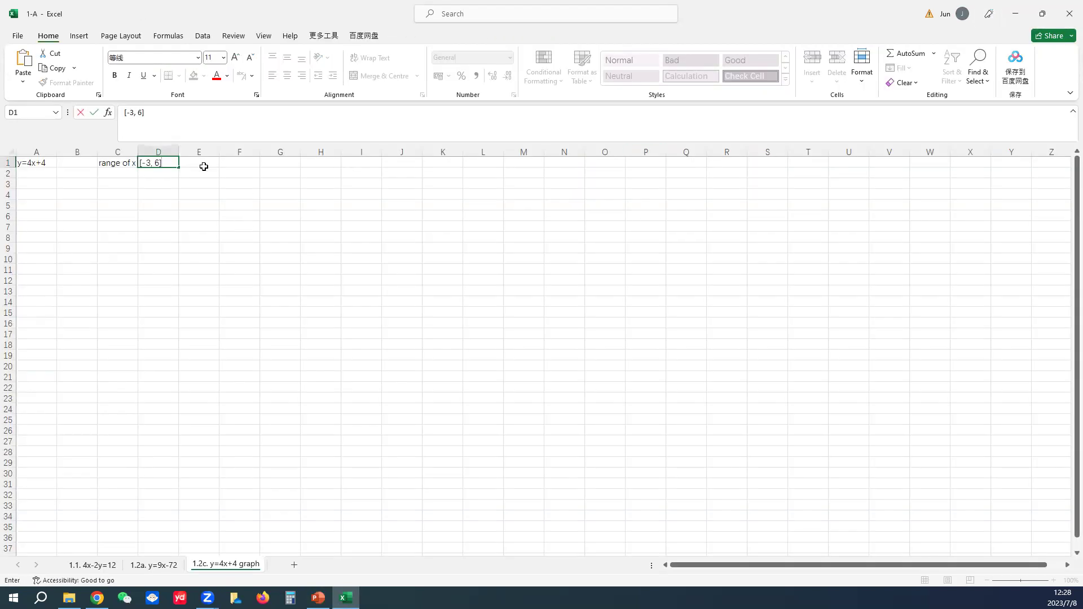
click(148, 163)
key(BackSpace)
text(4)
Enter the column headers x in A2 and y in B2
click(44, 178)
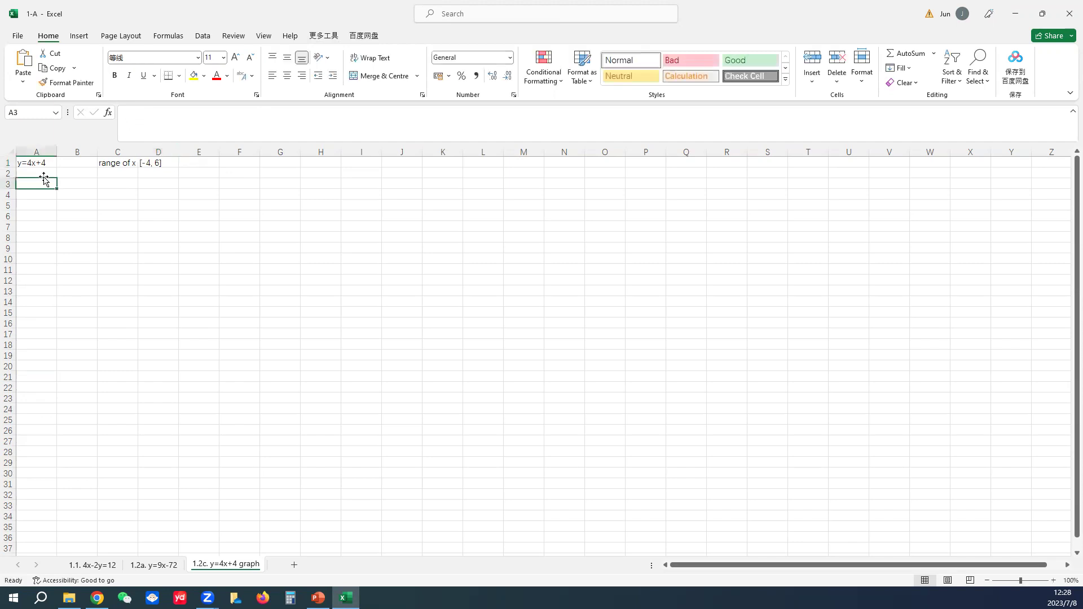
text(x)
click(68, 177)
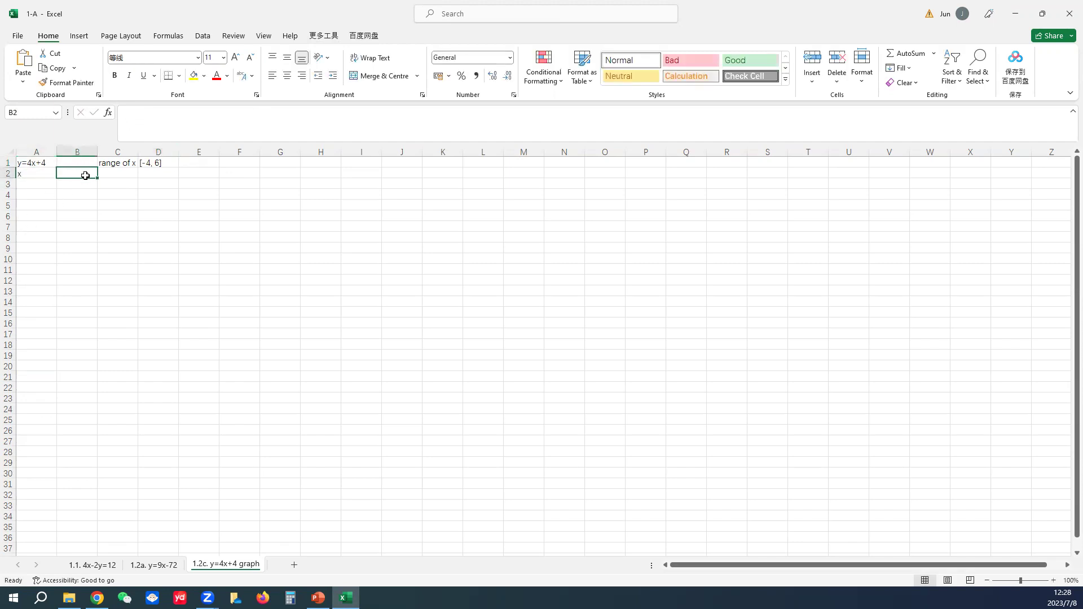
text(y)
click(86, 196)
Check the increment on the PowerPoint slide and enter the first two x values, -4 in A3 and -3 in A4
click(39, 180)
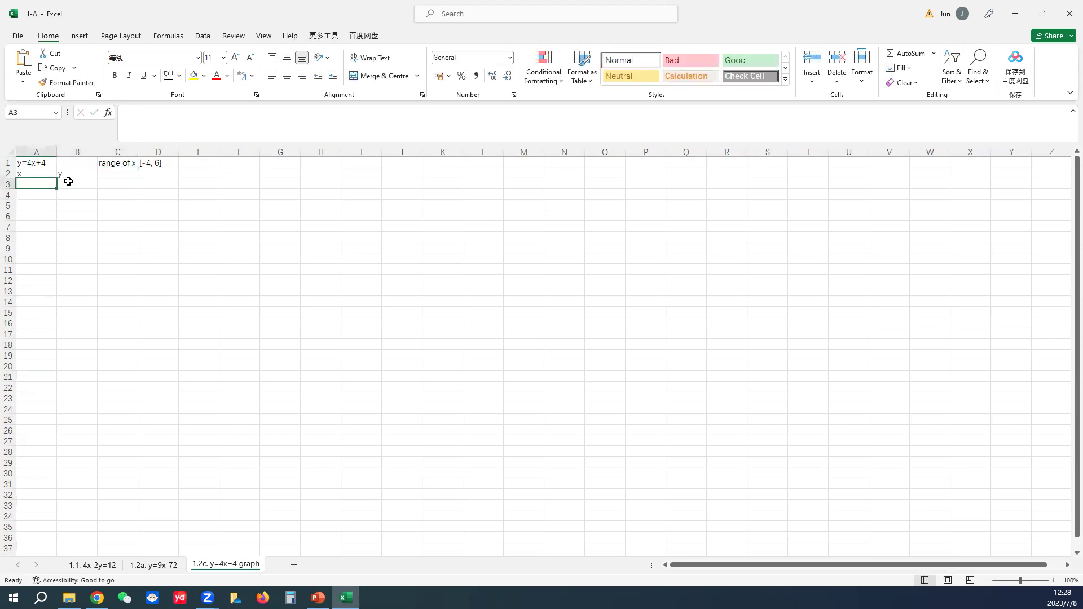
text(-)
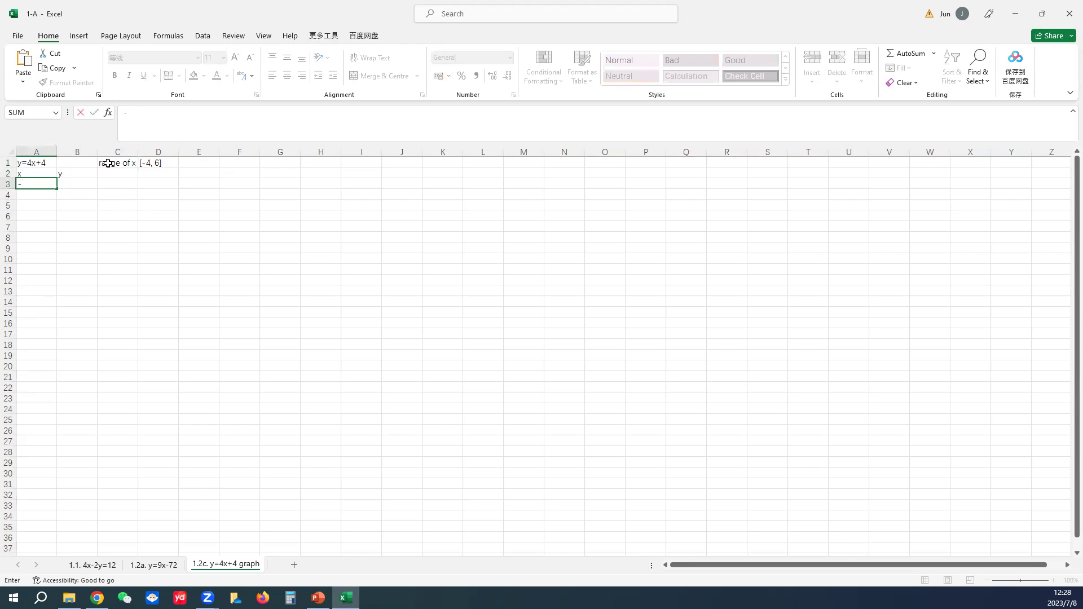
text(4)
click(318, 598)
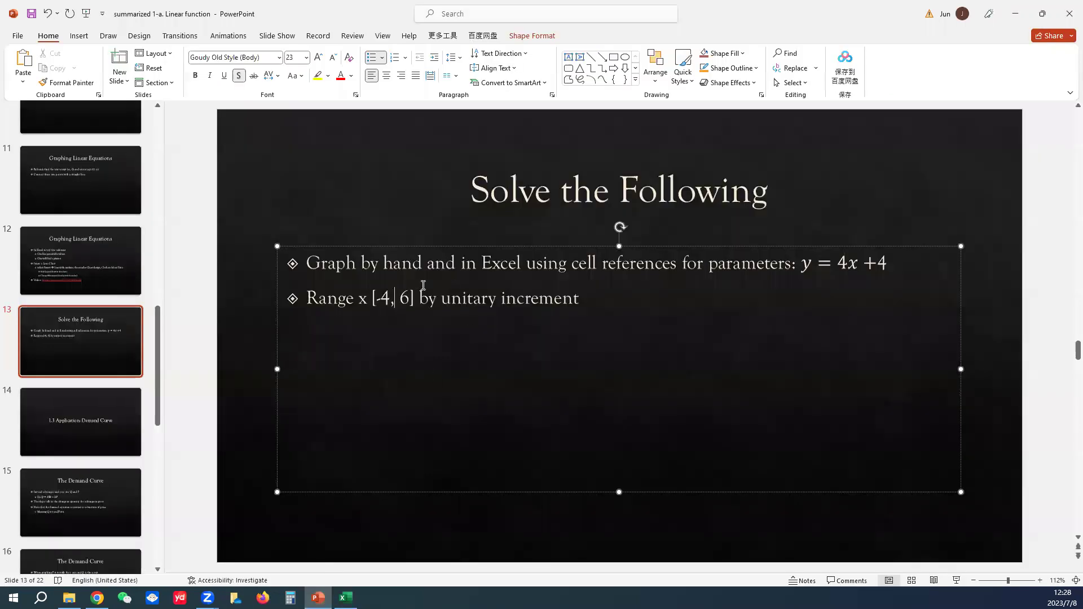
drag(418, 298, 580, 298)
click(1015, 13)
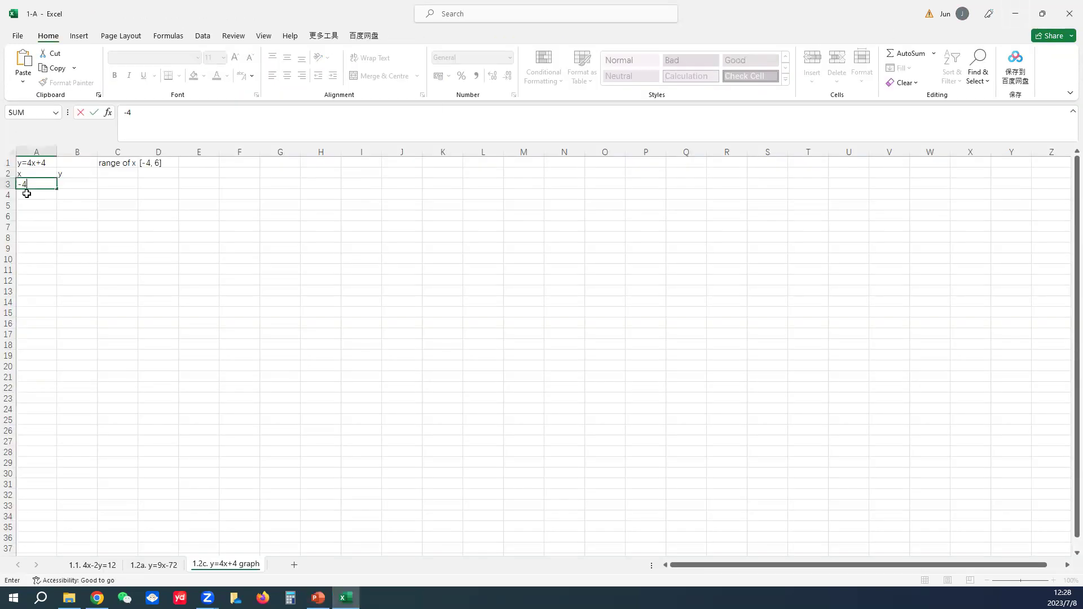
key(Return)
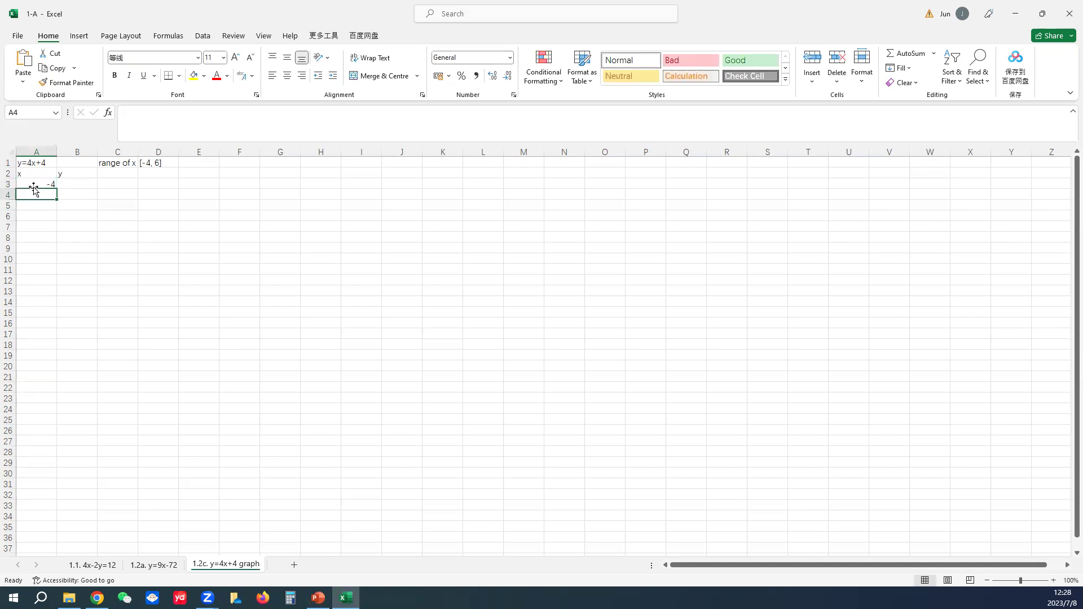
text(-3)
key(Return)
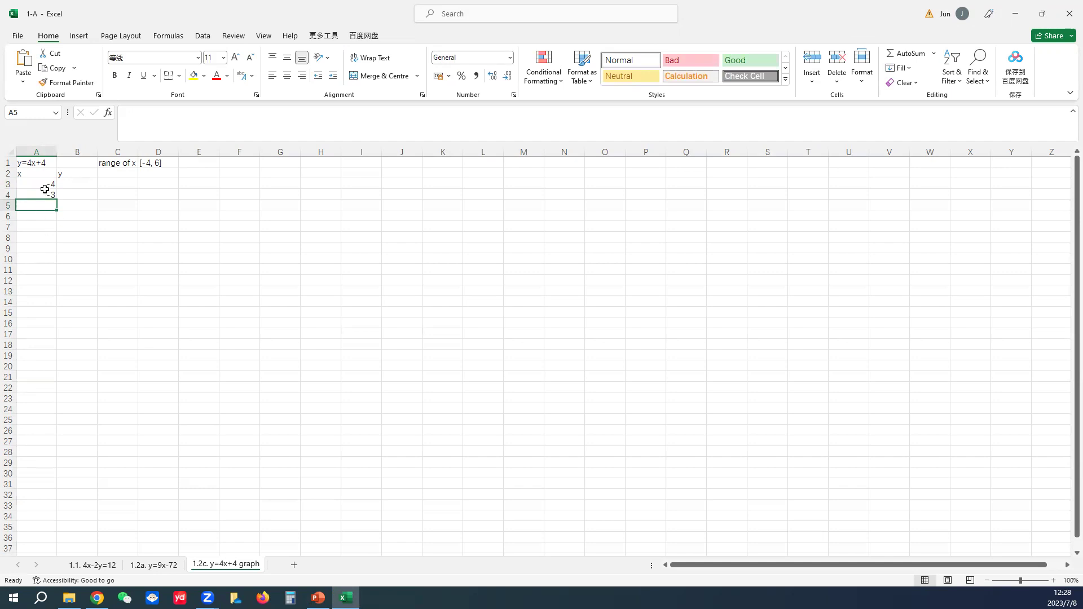
Extend the x series from A3:A4 down to A13 so it runs up to 6
drag(33, 185, 36, 195)
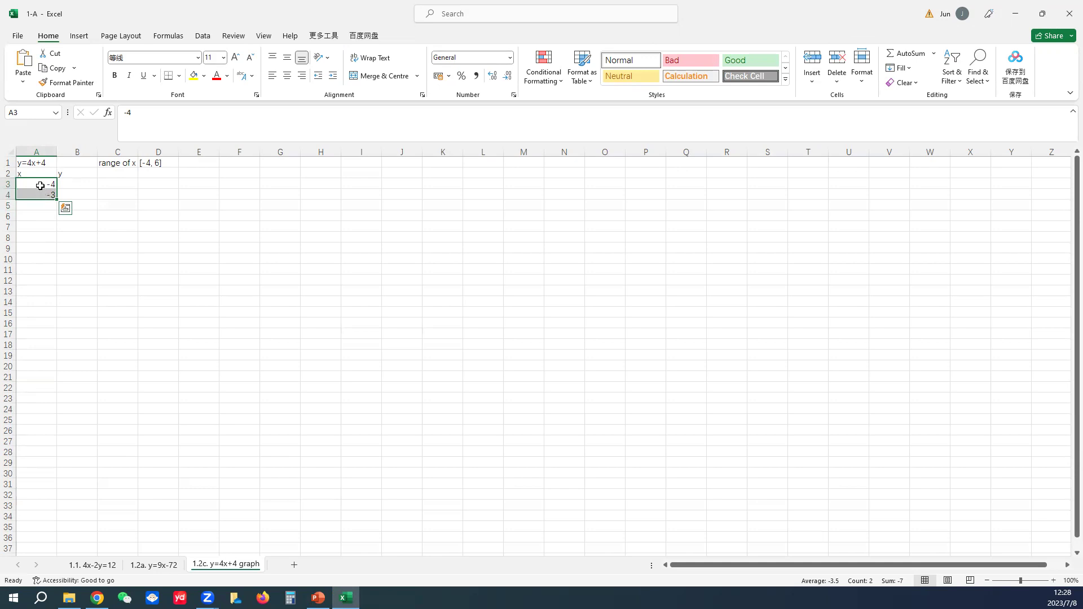
drag(39, 183, 37, 194)
drag(55, 198, 48, 301)
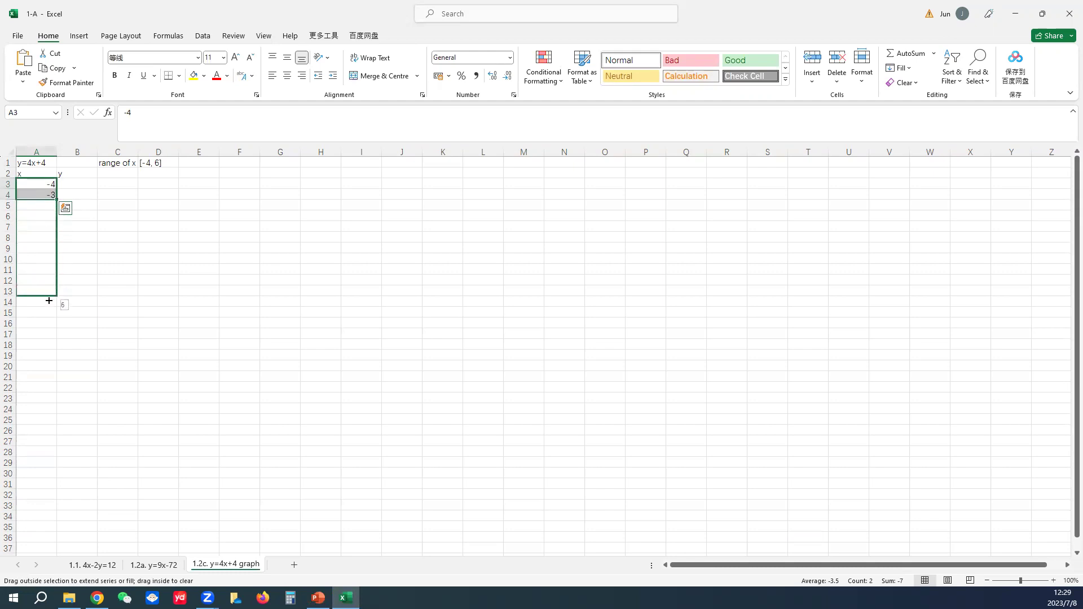
drag(48, 301, 48, 301)
scroll(90, 305, up, 3)
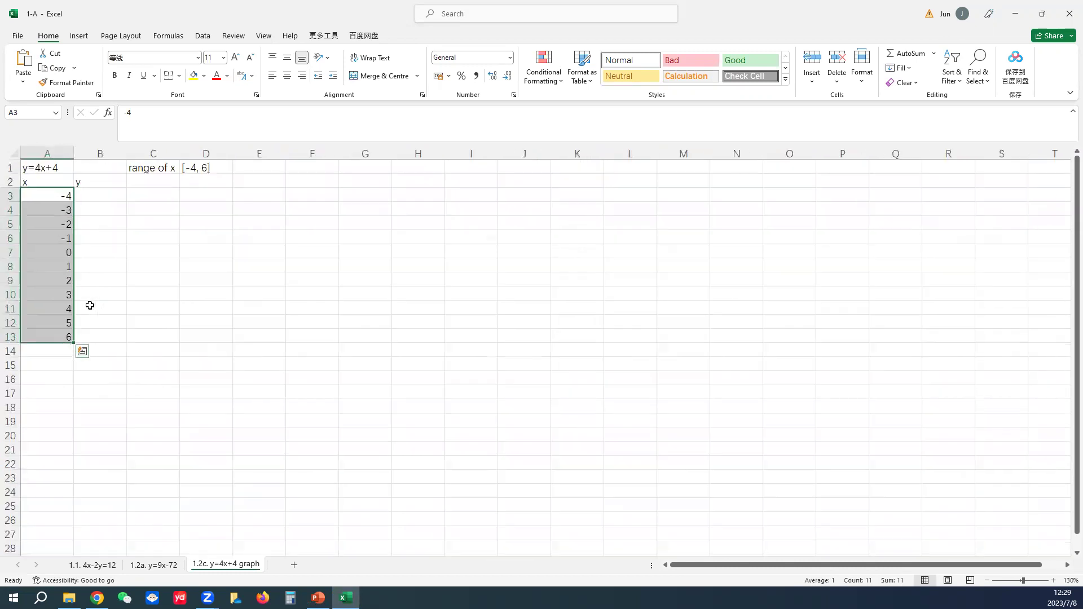
scroll(65, 201, up, 1)
click(66, 201)
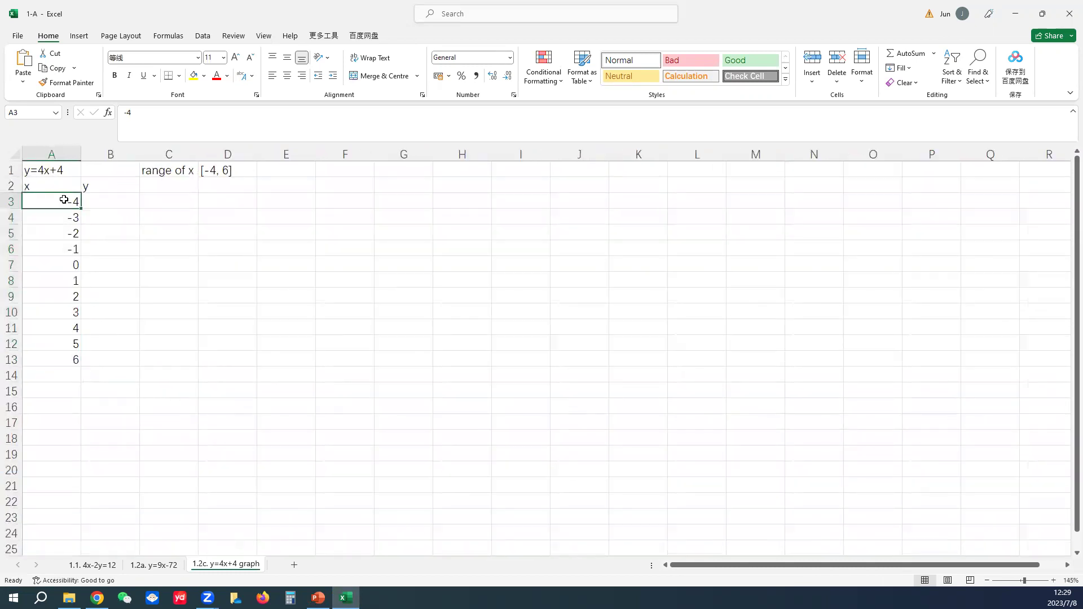
click(55, 214)
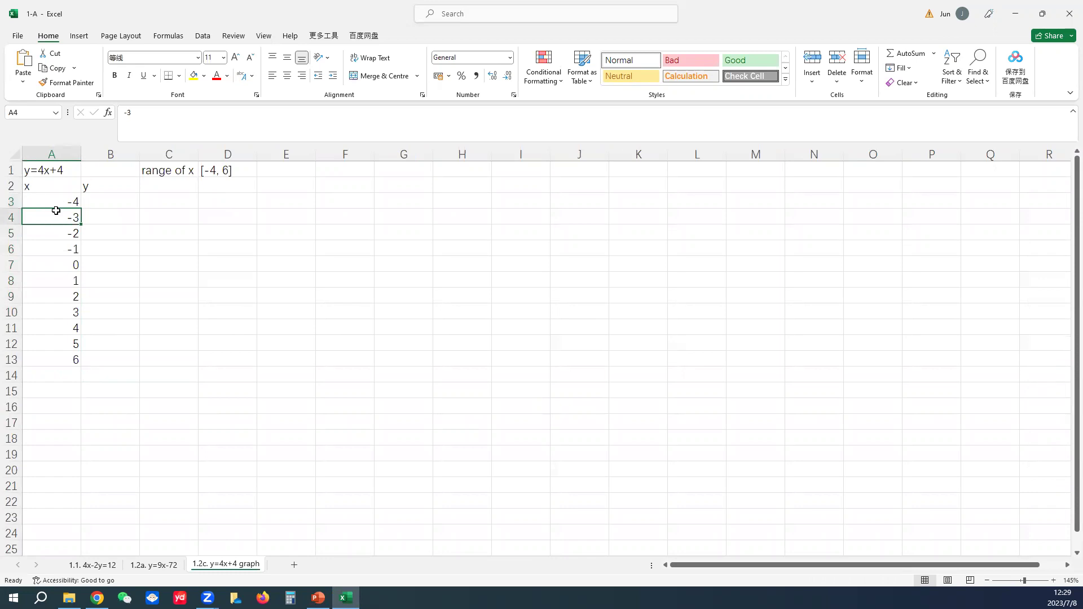
drag(56, 213, 54, 204)
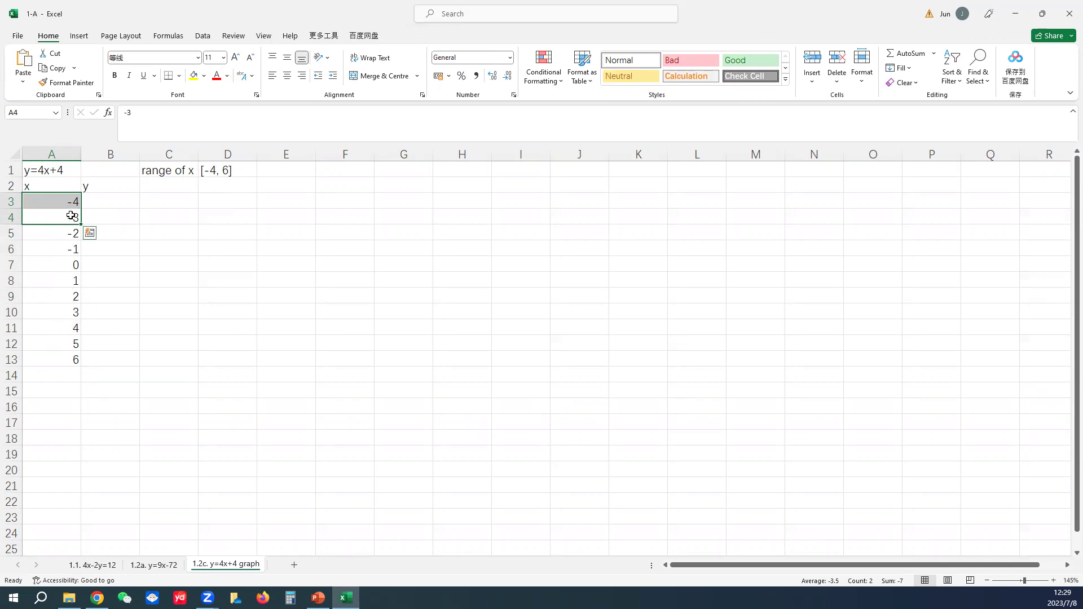
click(90, 217)
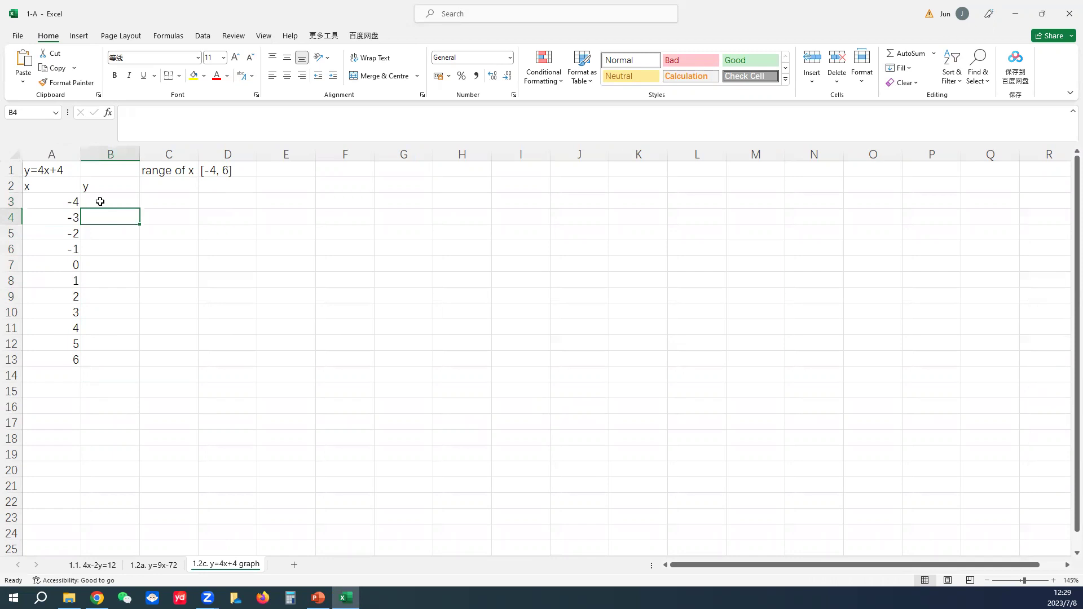
Enter the formula =4*A3+4 in B3 to calculate the first y value
click(99, 201)
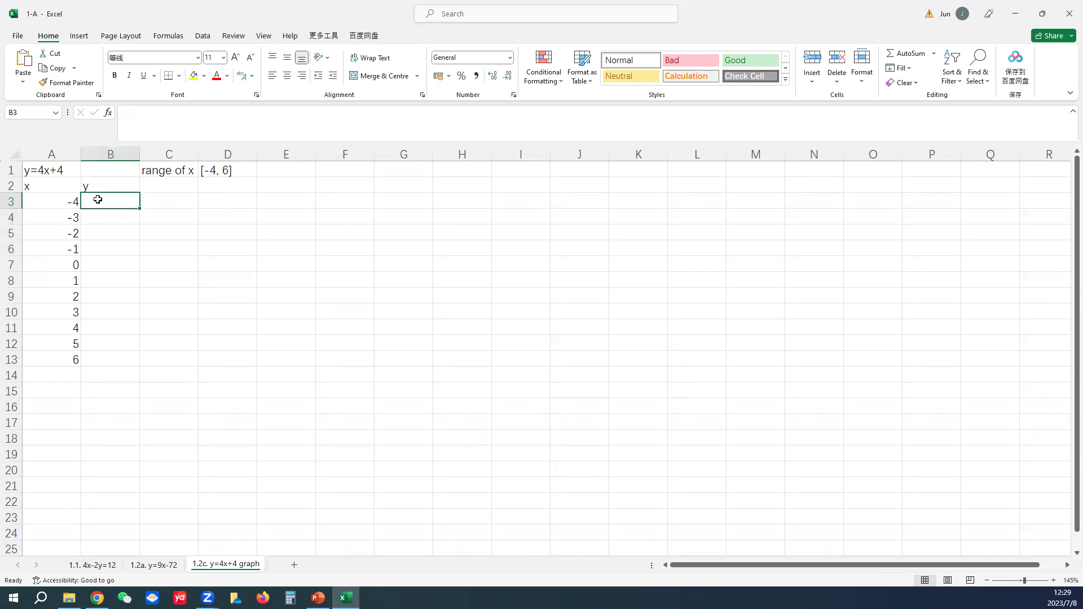
text(=)
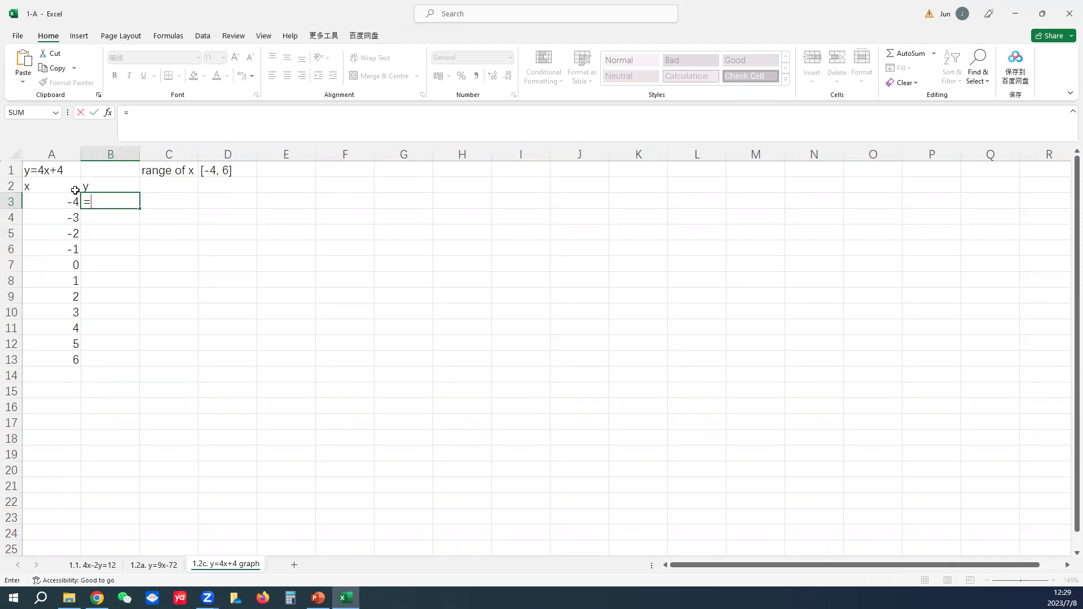
text(4*)
click(67, 197)
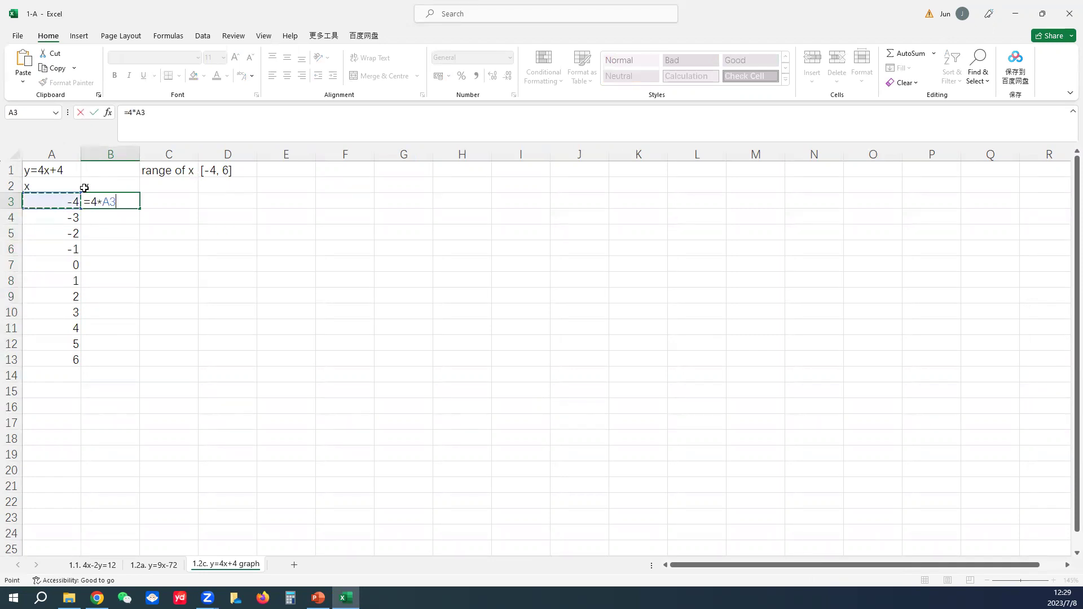
text(+4)
key(Return)
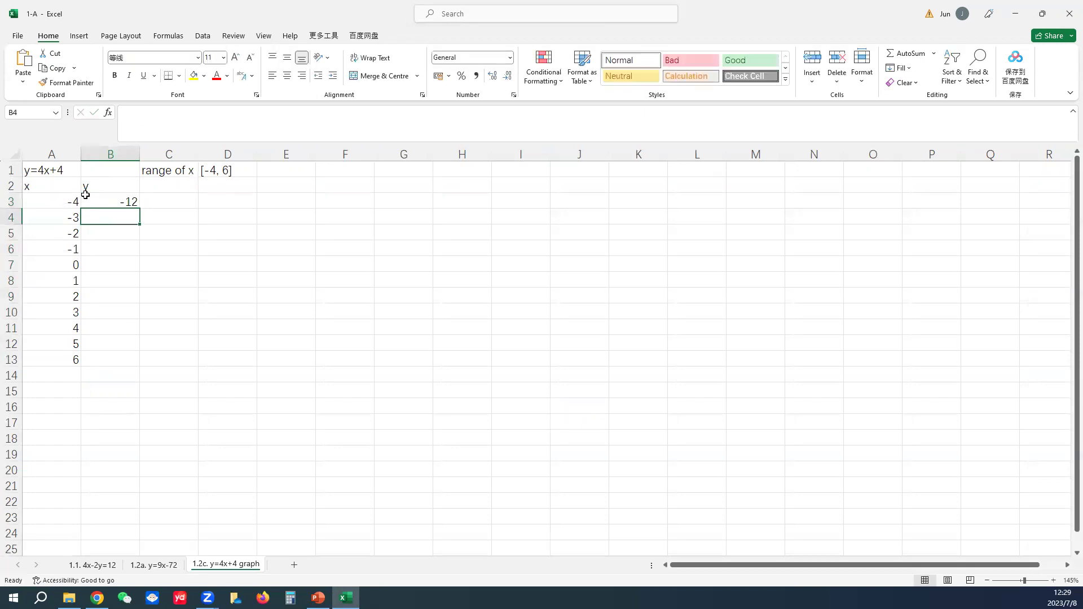
Examine the formula in B3 and its reference to the x value, leaving it as it is
click(49, 200)
click(37, 186)
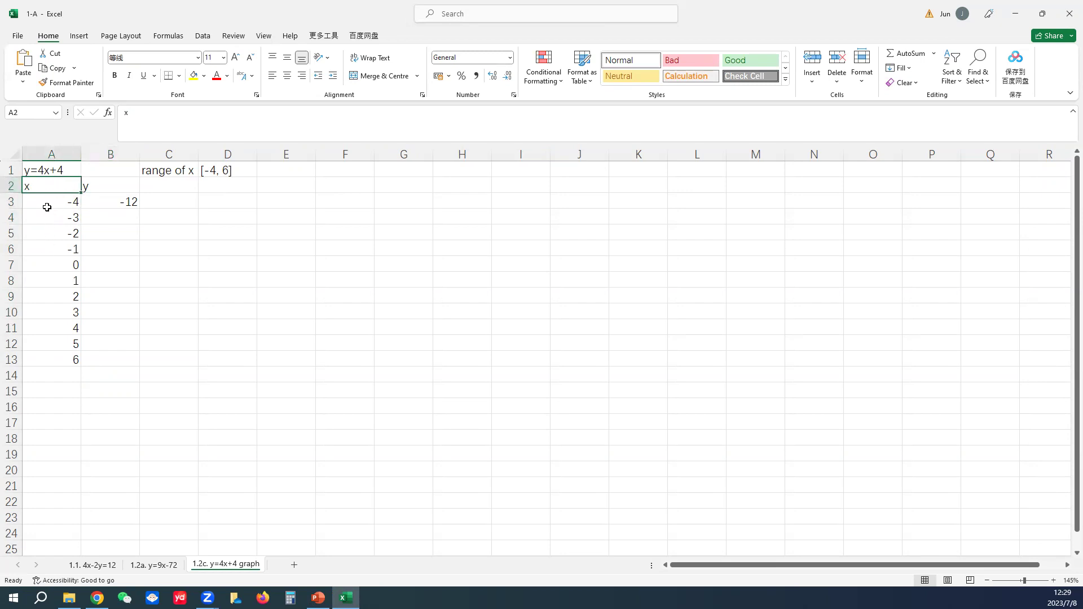
click(113, 203)
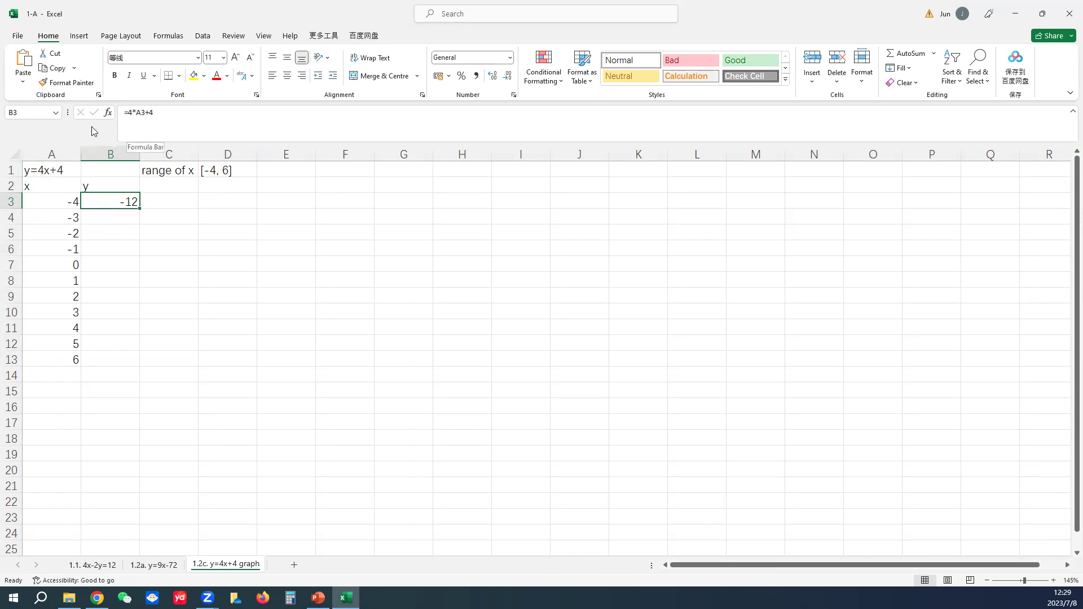
double_click(93, 201)
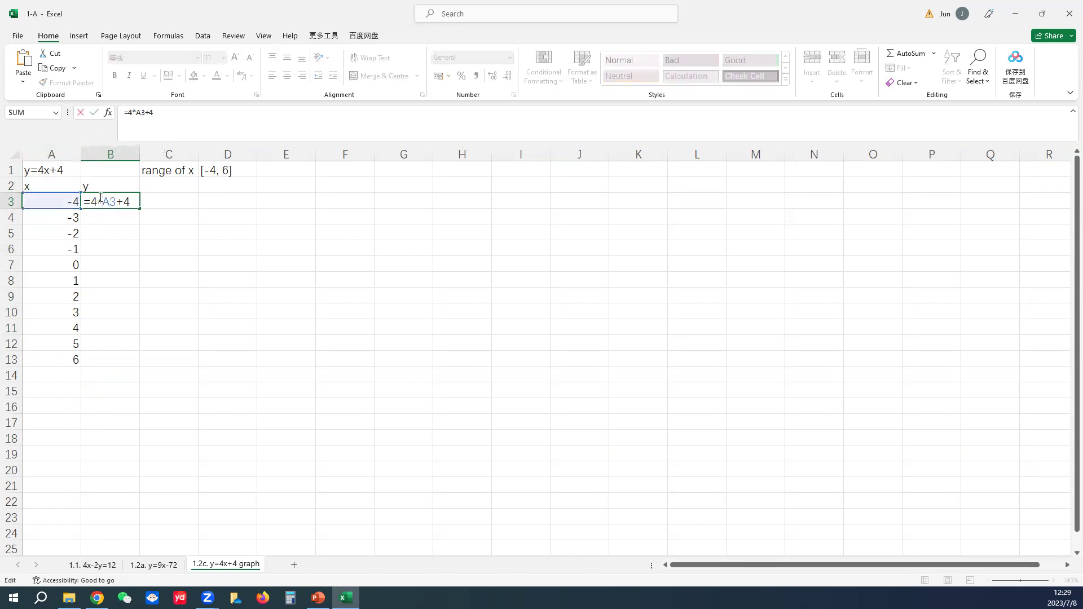
click(108, 228)
double_click(128, 199)
key(ctrl+Return)
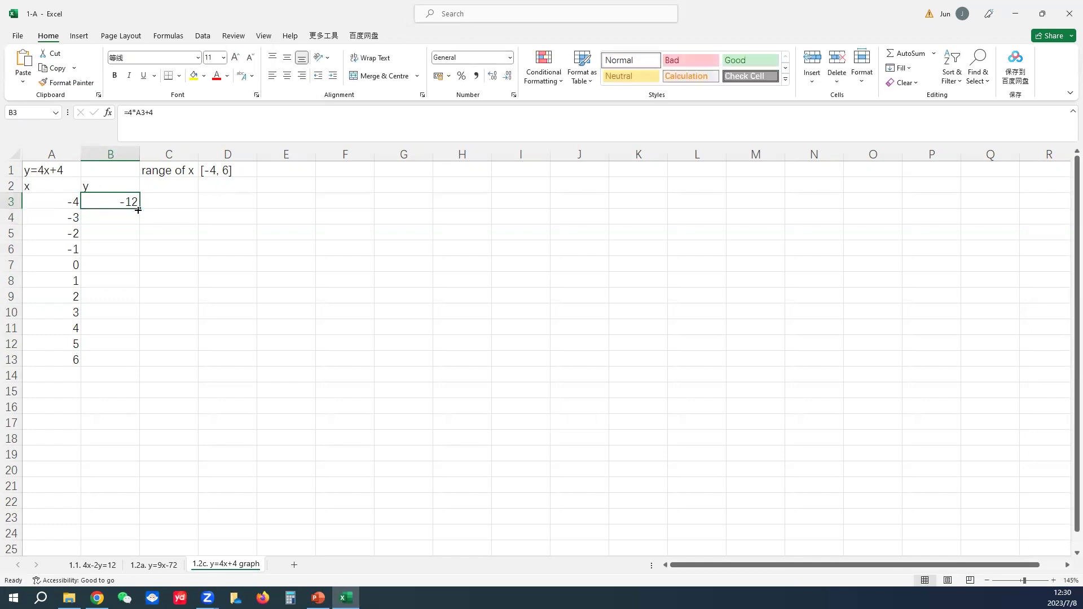
Fill the y formula from B3 down to B13 and inspect the copied formula in B8
drag(138, 208, 138, 363)
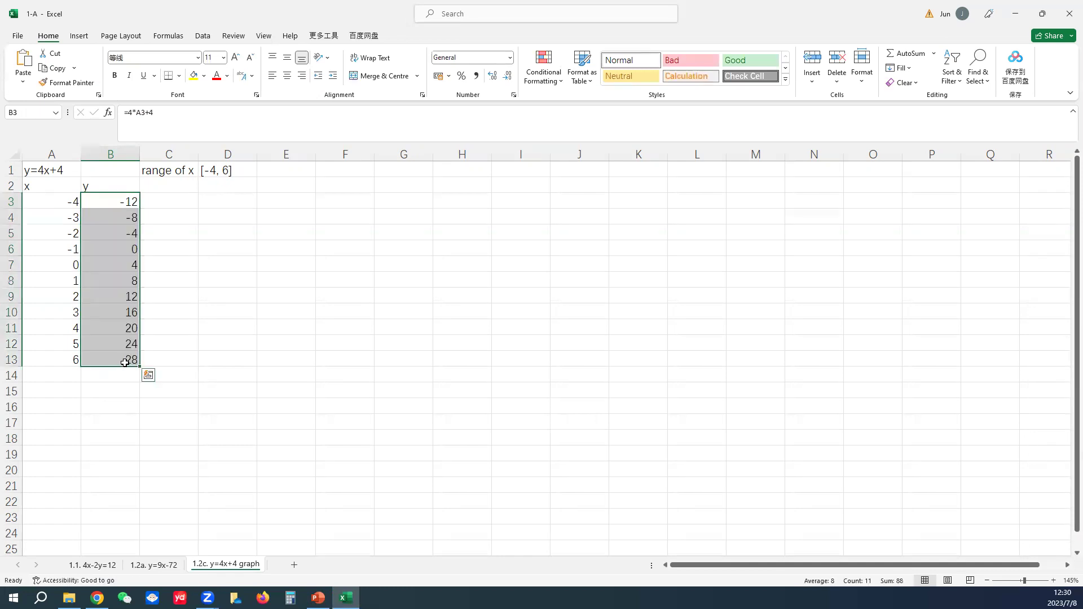
click(128, 327)
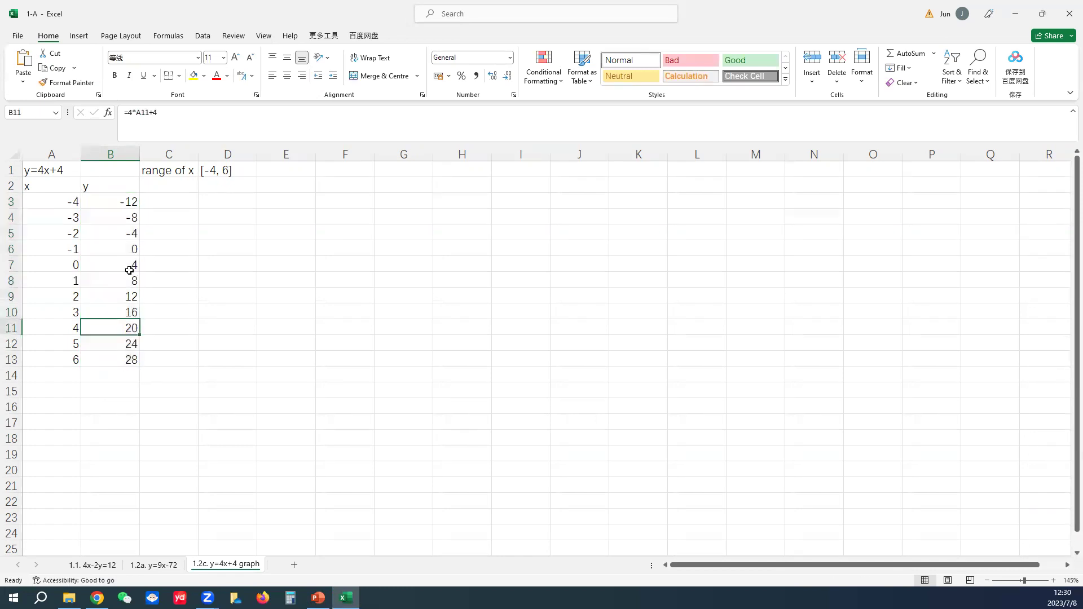
click(123, 280)
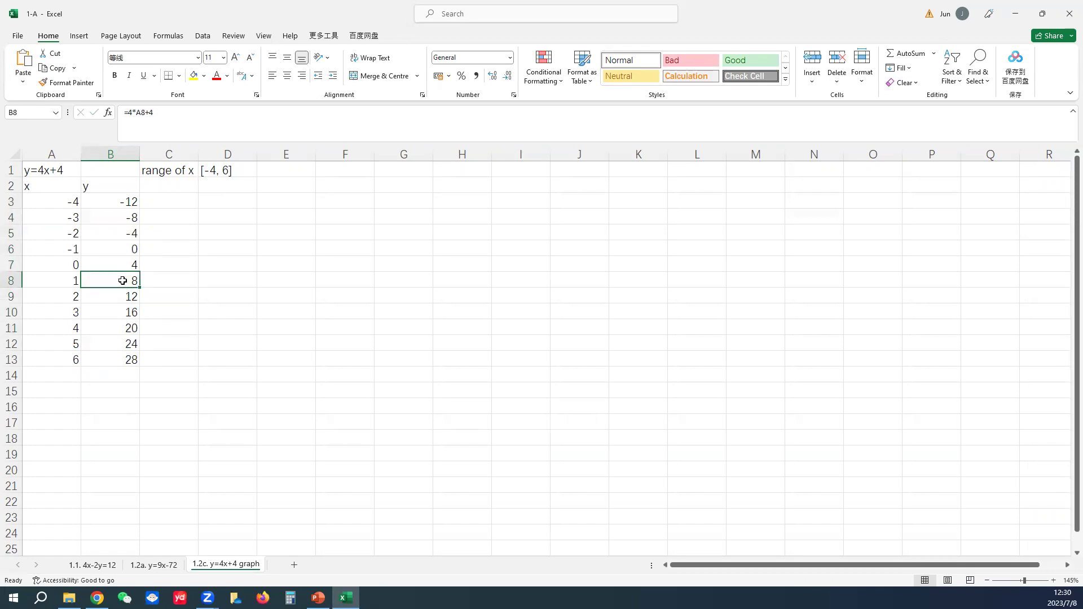
double_click(111, 278)
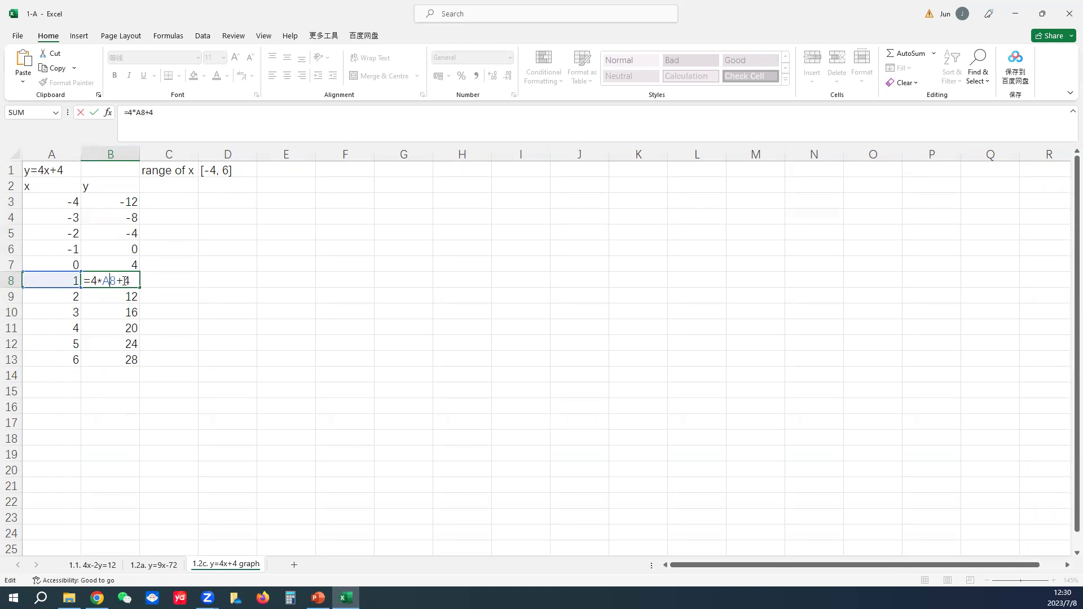
key(Return)
Insert an empty 2D Line with Markers chart from blank cell D3 and place it over columns F to L, starting in row 3
click(224, 291)
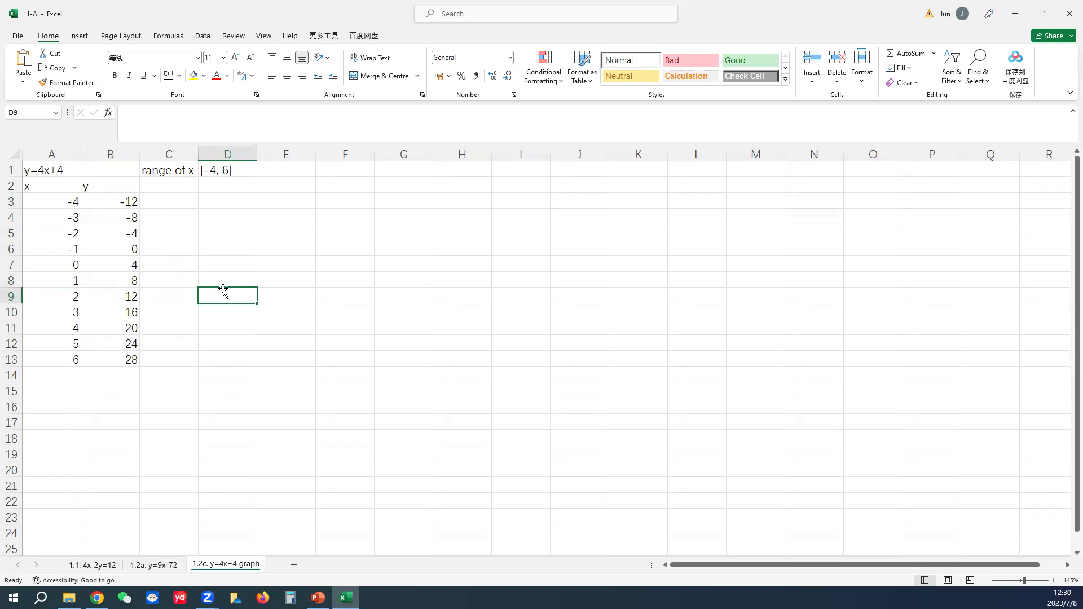
click(210, 199)
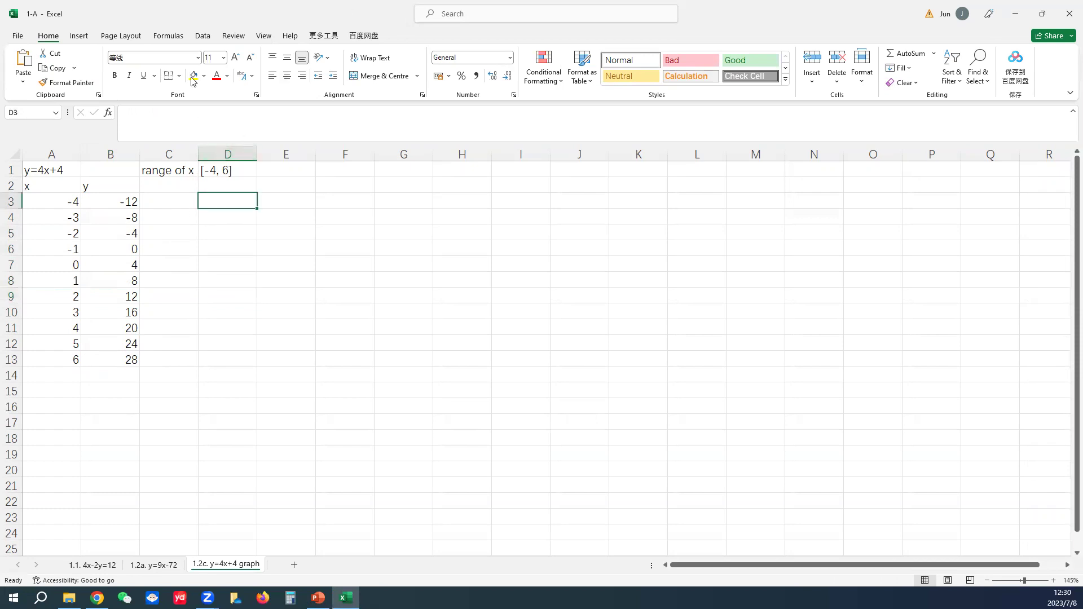
click(78, 35)
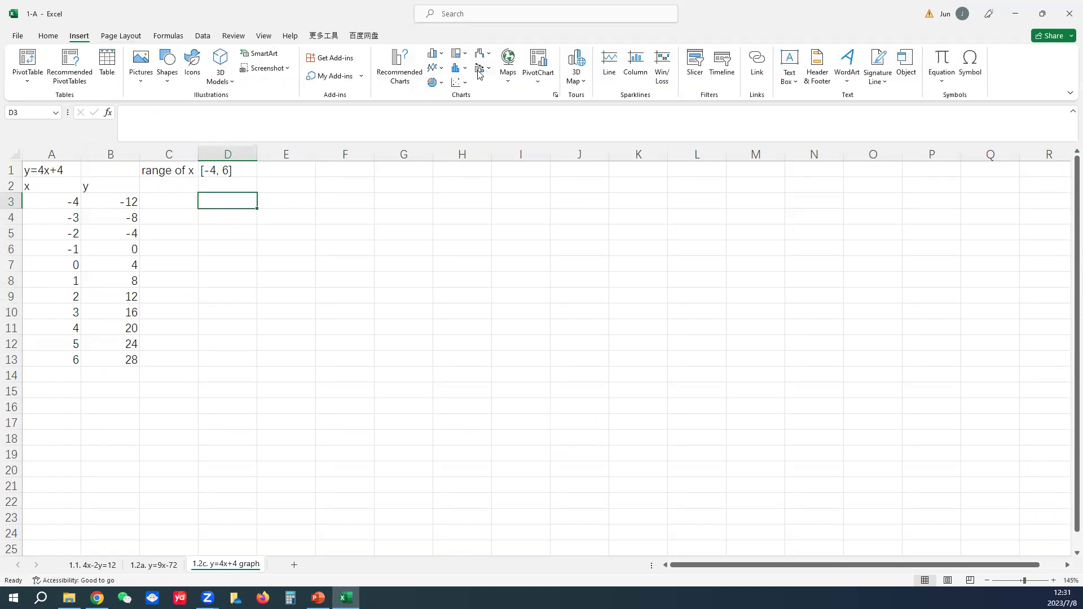
click(44, 40)
click(80, 40)
click(442, 69)
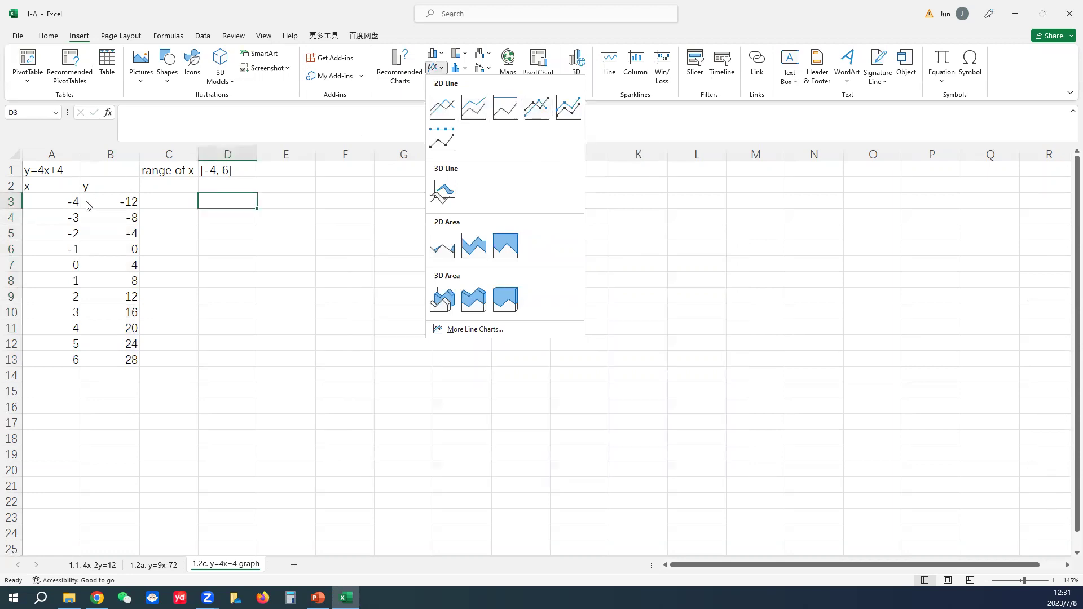
click(546, 106)
drag(468, 243, 457, 212)
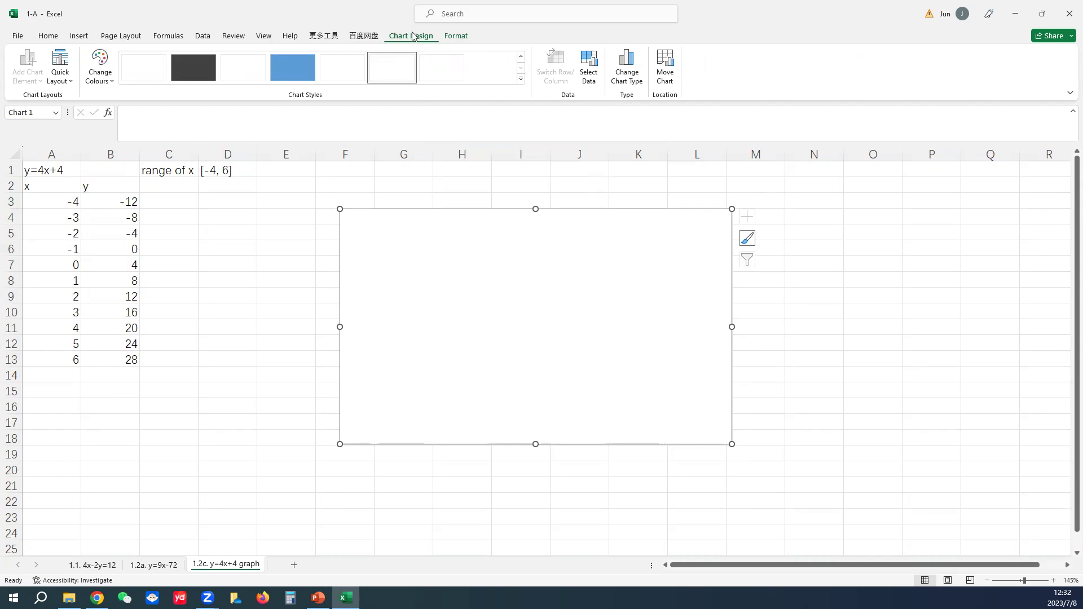
Add a data series named "y on x" to the chart, using the y values in B3:B13
click(586, 67)
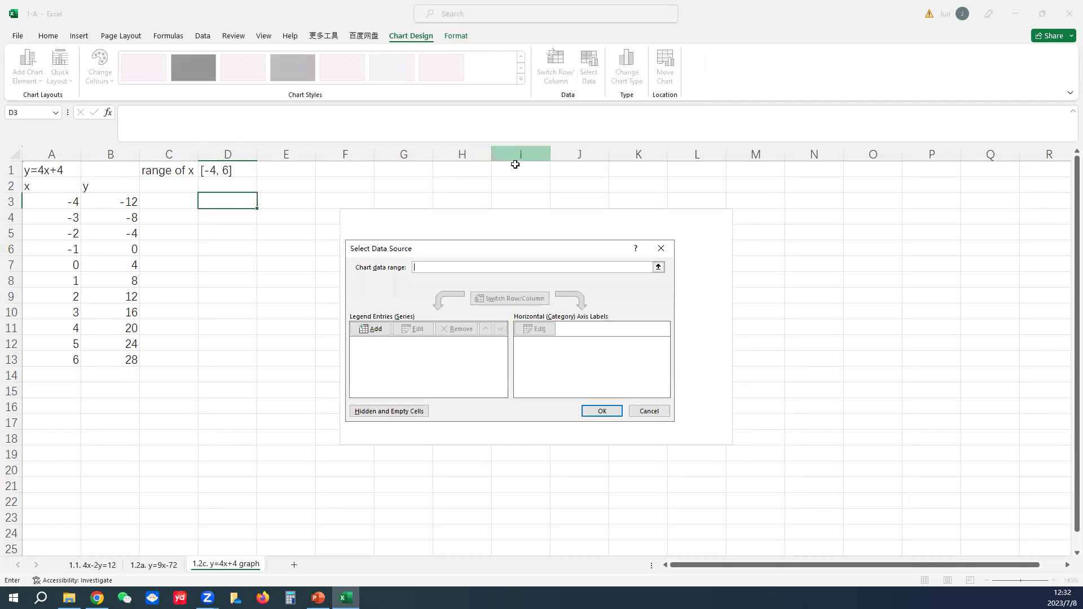
click(430, 265)
click(370, 330)
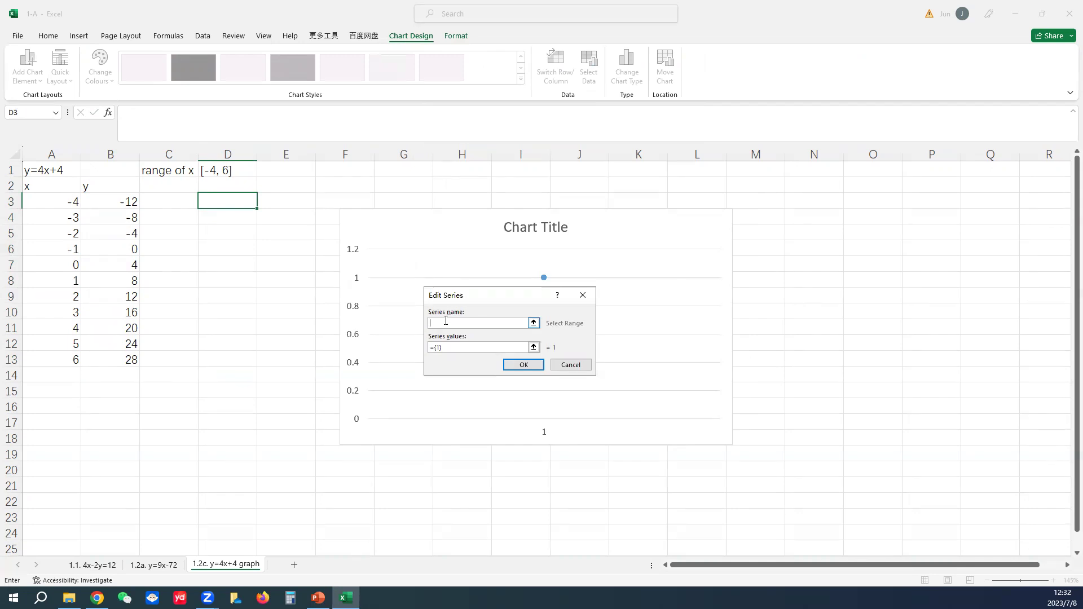
click(446, 347)
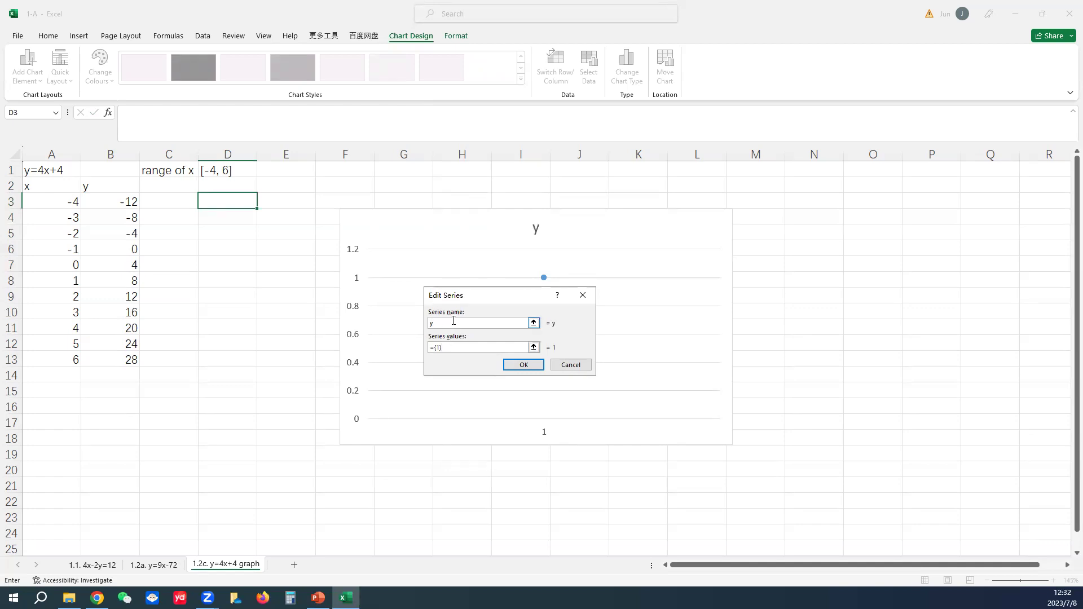
click(456, 345)
click(456, 347)
drag(128, 202, 118, 361)
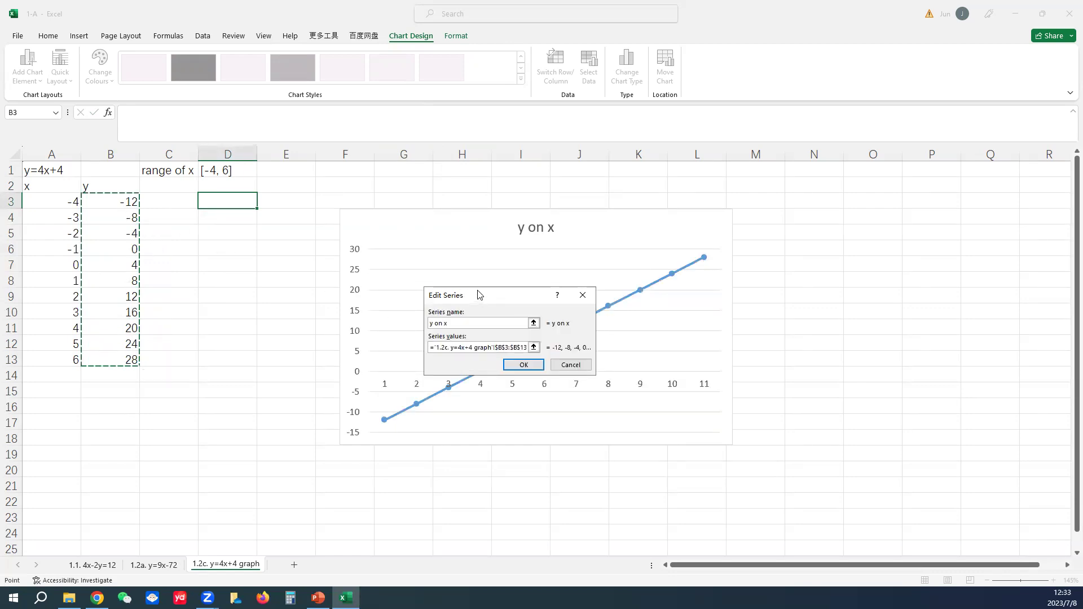
drag(479, 294, 347, 153)
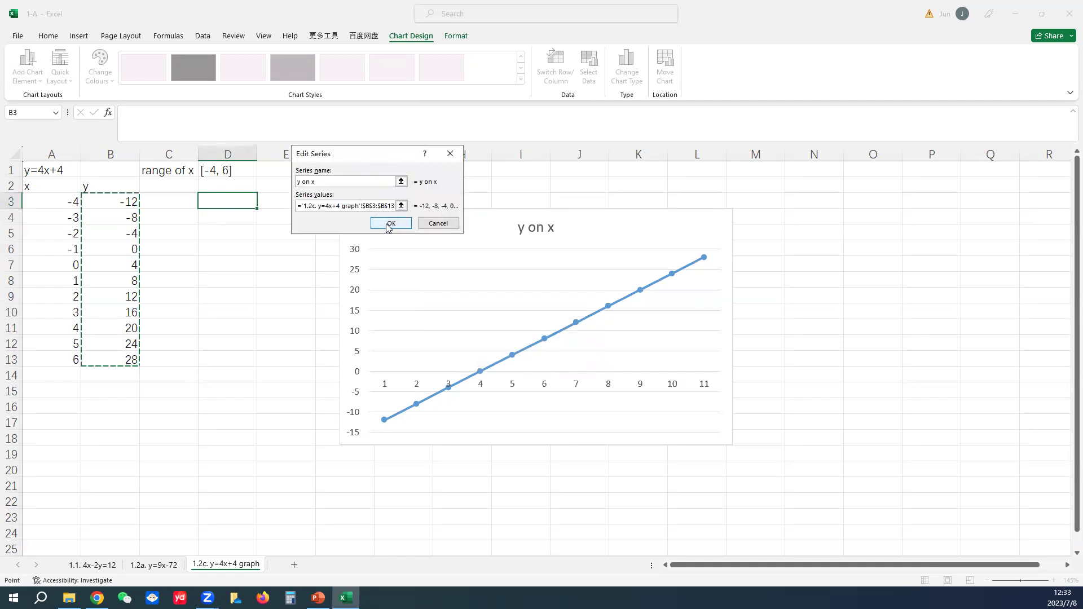
click(388, 225)
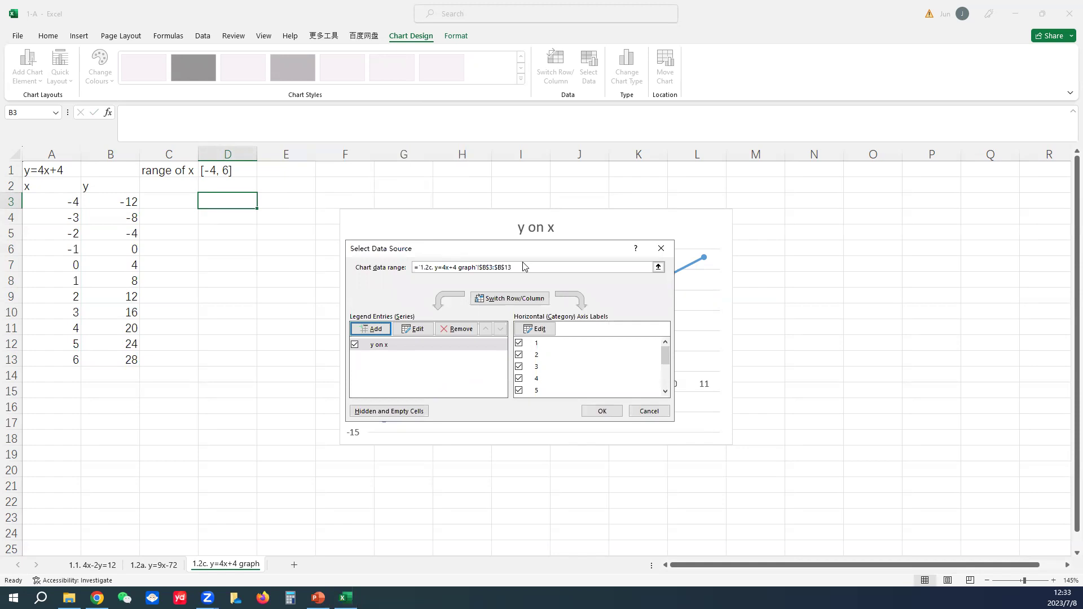
Use the x values in A3:A13 as the chart's horizontal axis labels and move the chart beside the table, over columns C to I
drag(454, 249, 842, 290)
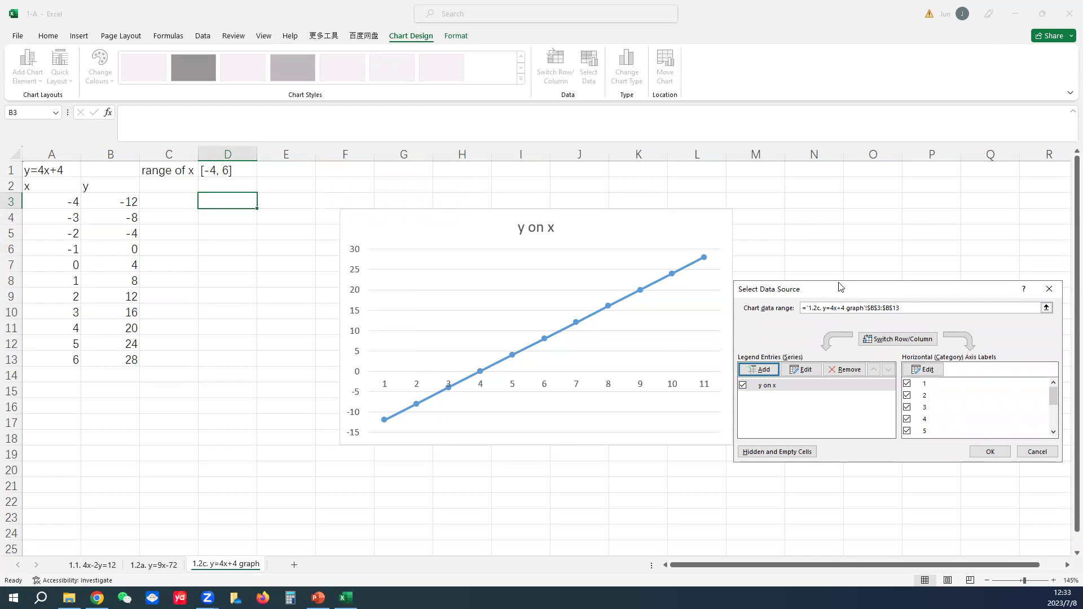
drag(840, 287, 827, 232)
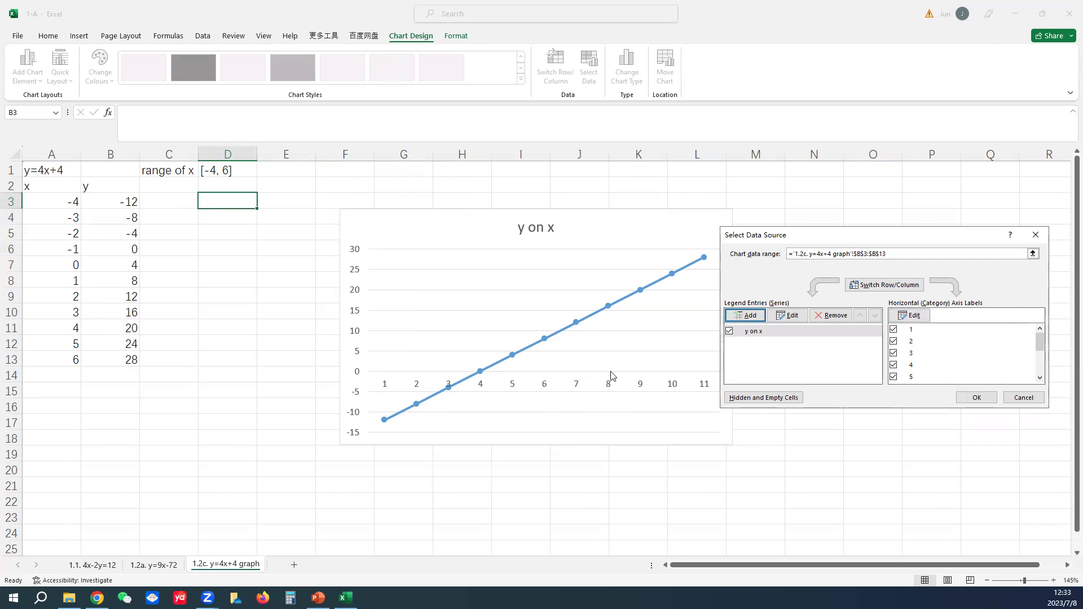
click(913, 315)
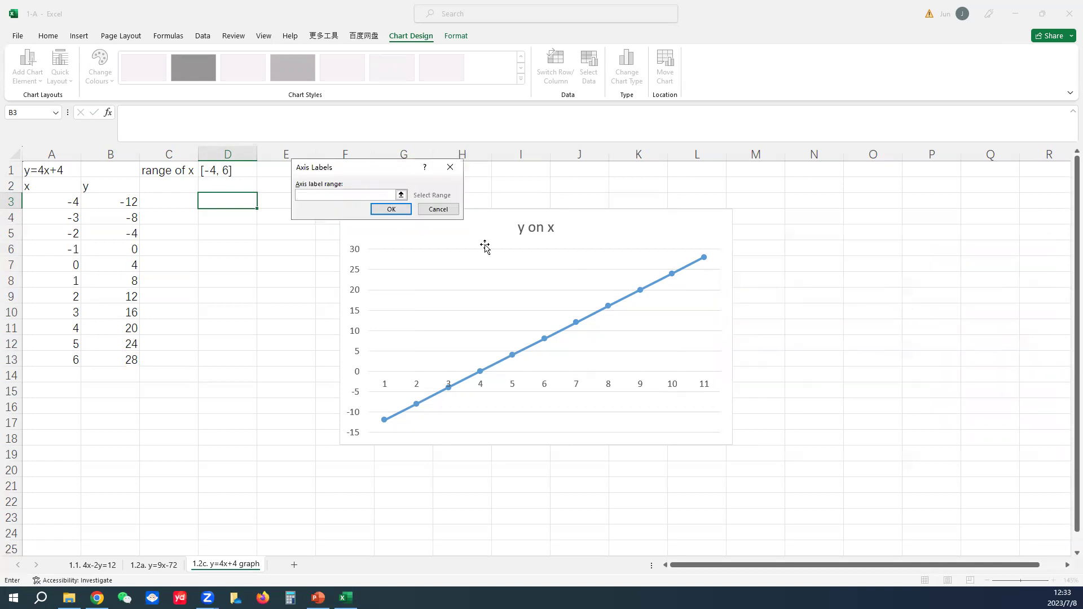
drag(58, 203, 50, 359)
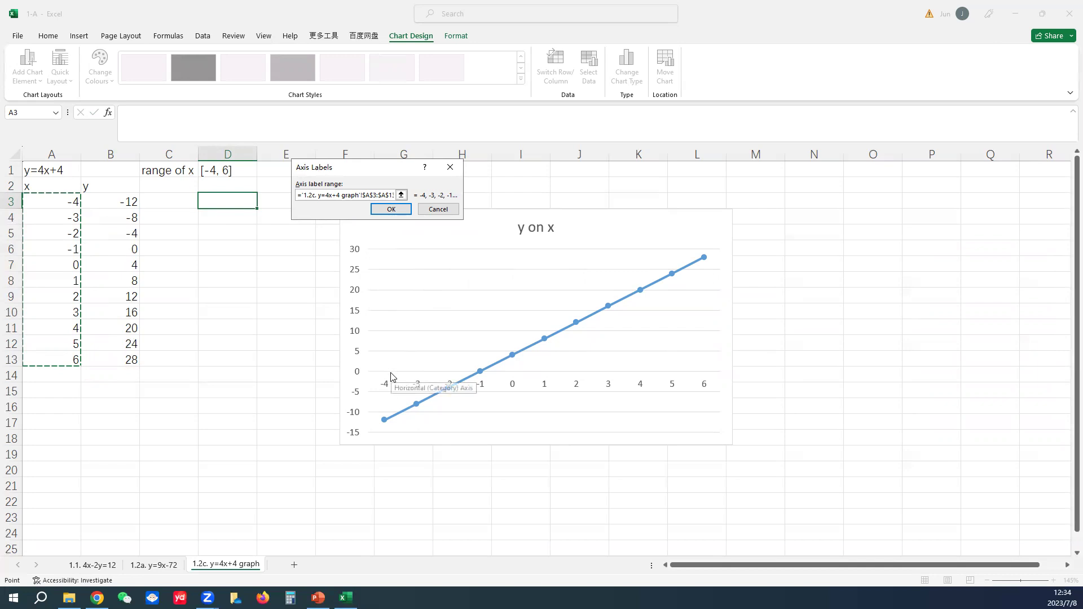
click(402, 212)
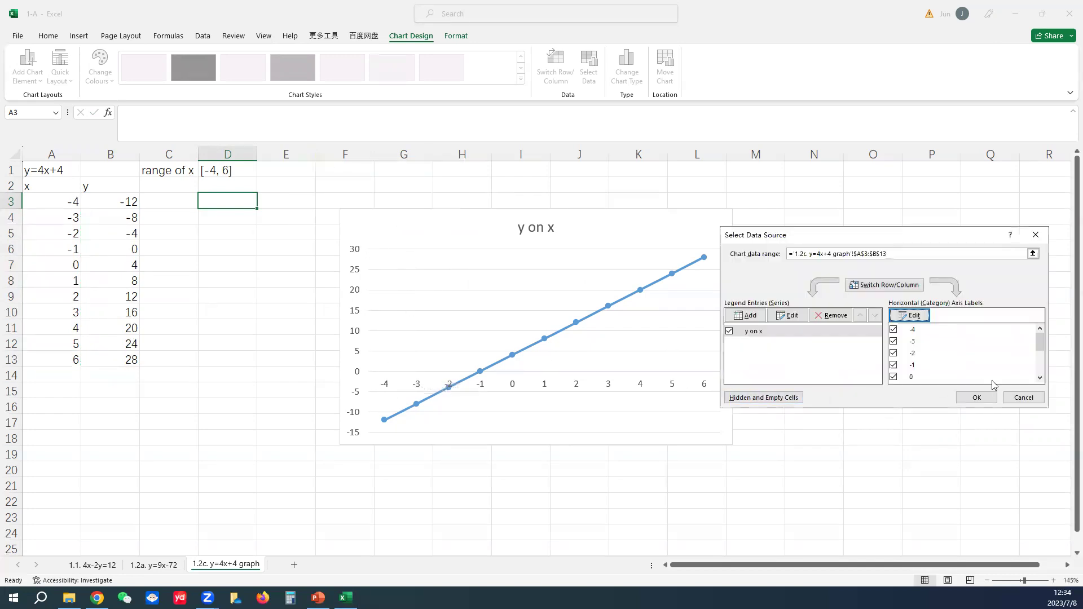
click(978, 397)
drag(427, 221, 249, 196)
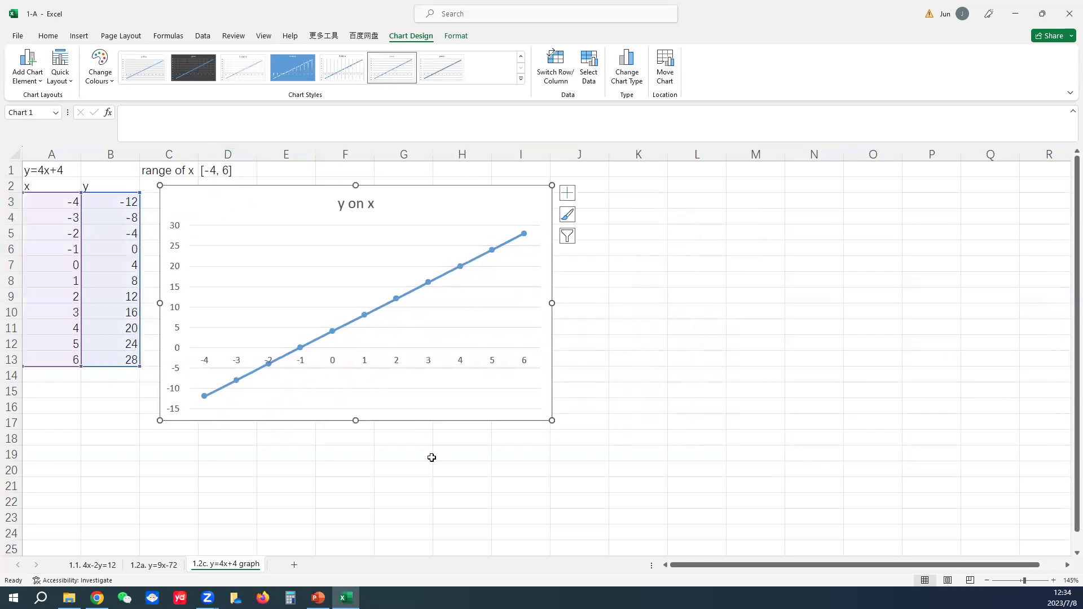